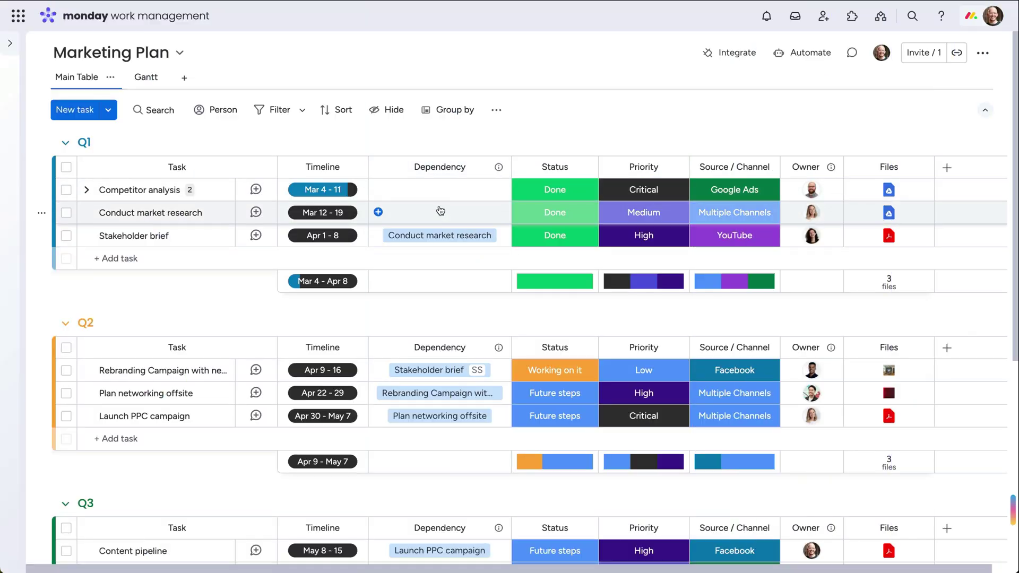
Link Conduct market research to Competitor analysis, then drag Stakeholder brief (Apr 5 – 12) and Rebranding Campaign later.
left_click(440, 212)
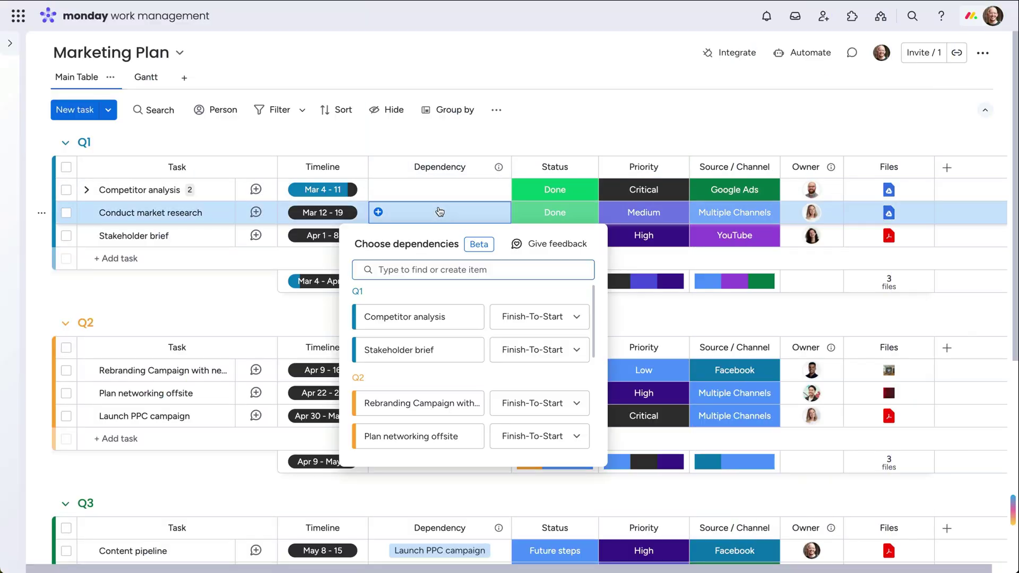
left_click(448, 313)
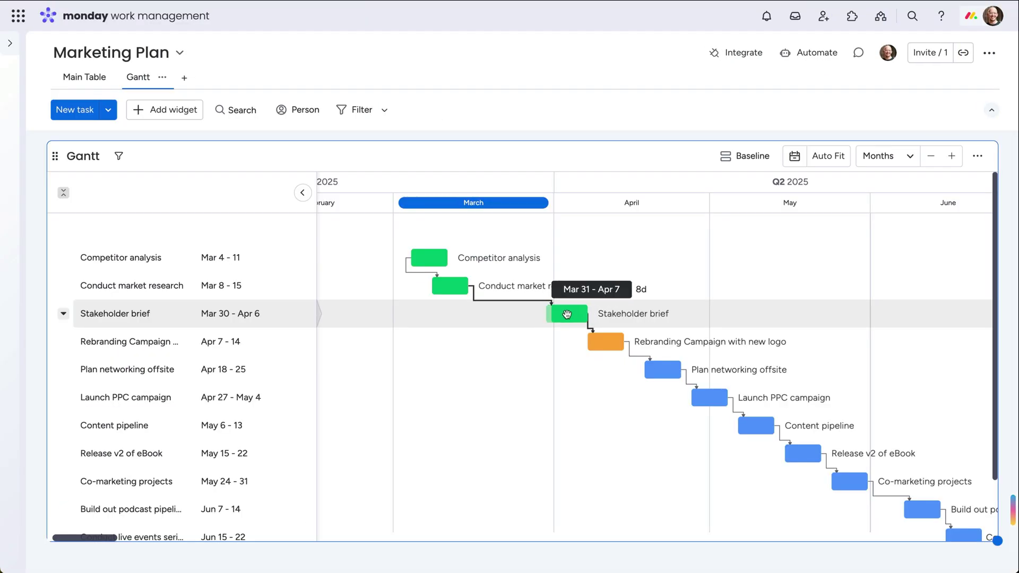
left_click_drag(564, 315, 590, 315)
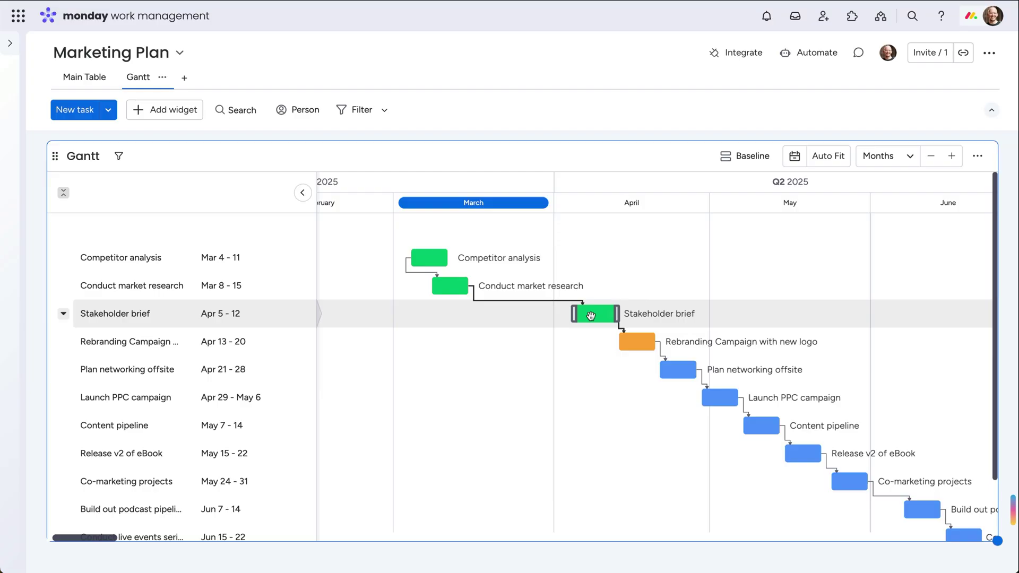
left_click_drag(639, 343, 670, 345)
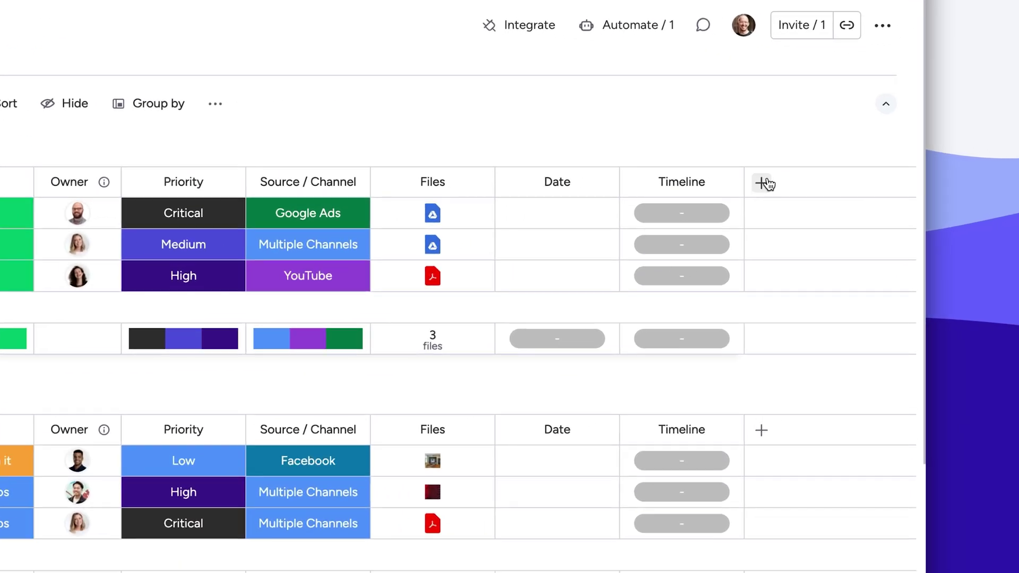
Search 'depend' in the column picker and add a Dependency column to Marketing Plan.
left_click(899, 166)
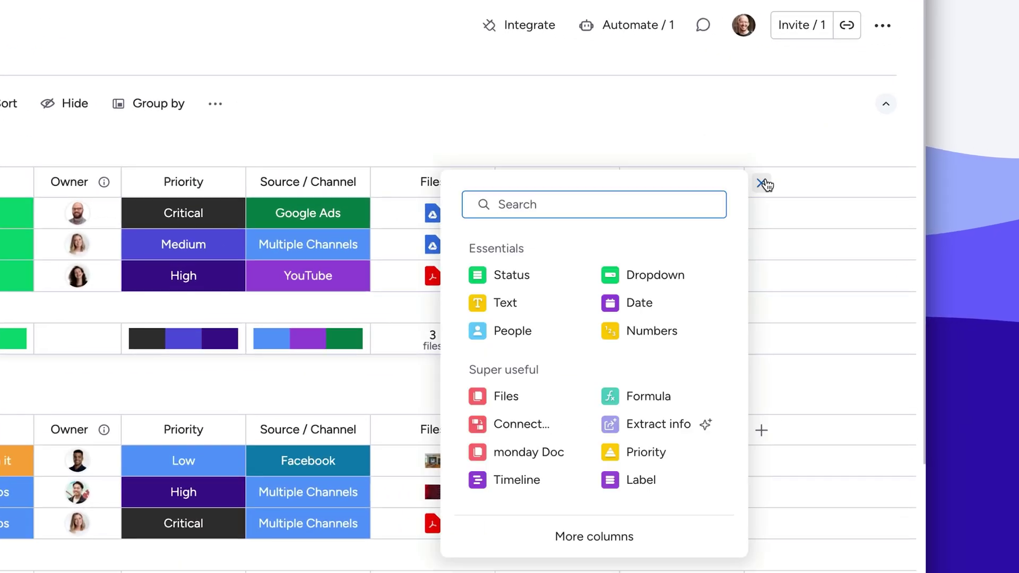
type("dependency")
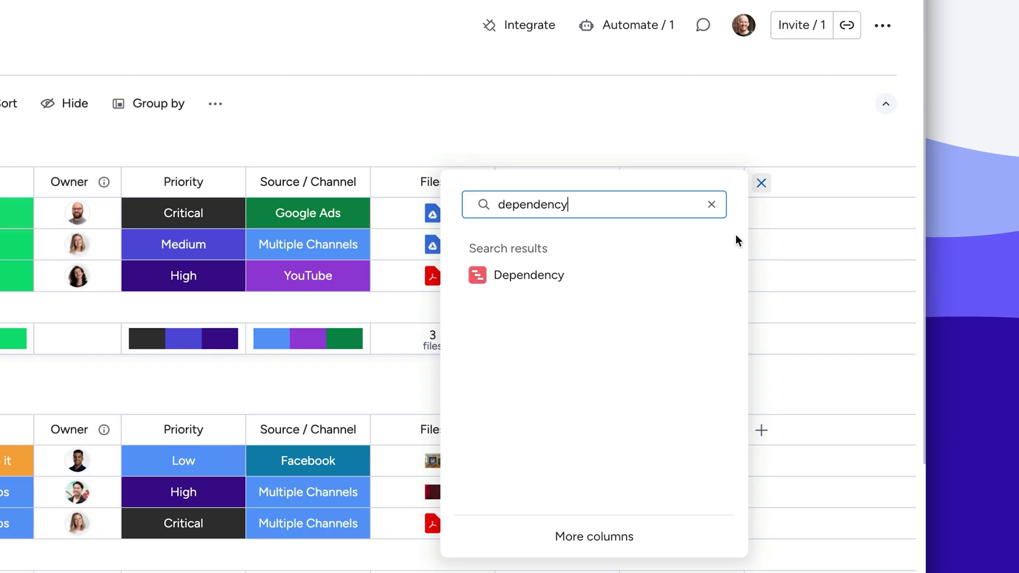
left_click(628, 279)
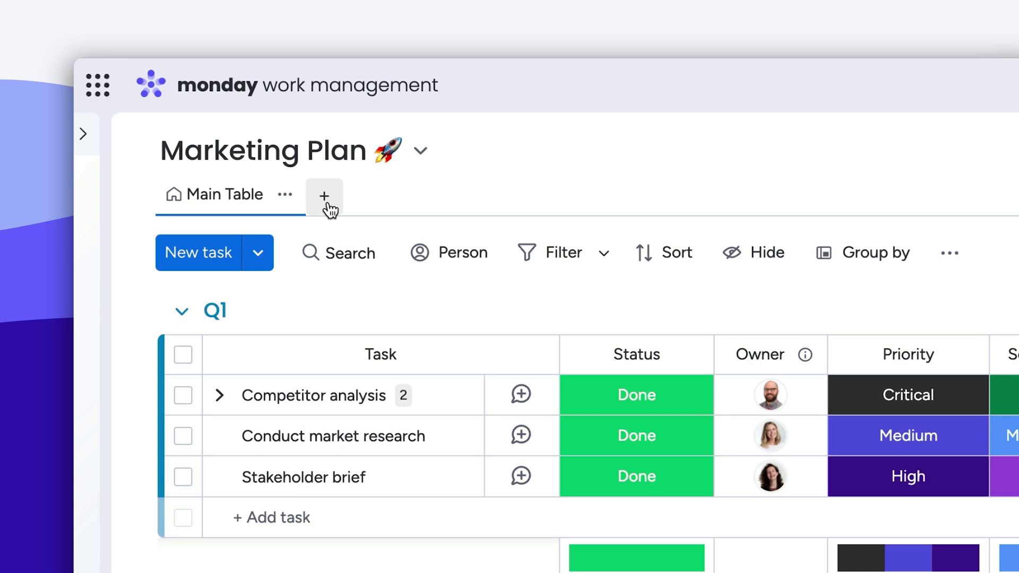
Add a Gantt view and give Competitor analysis the Feb 28 – Mar 7 timeline.
left_click(325, 197)
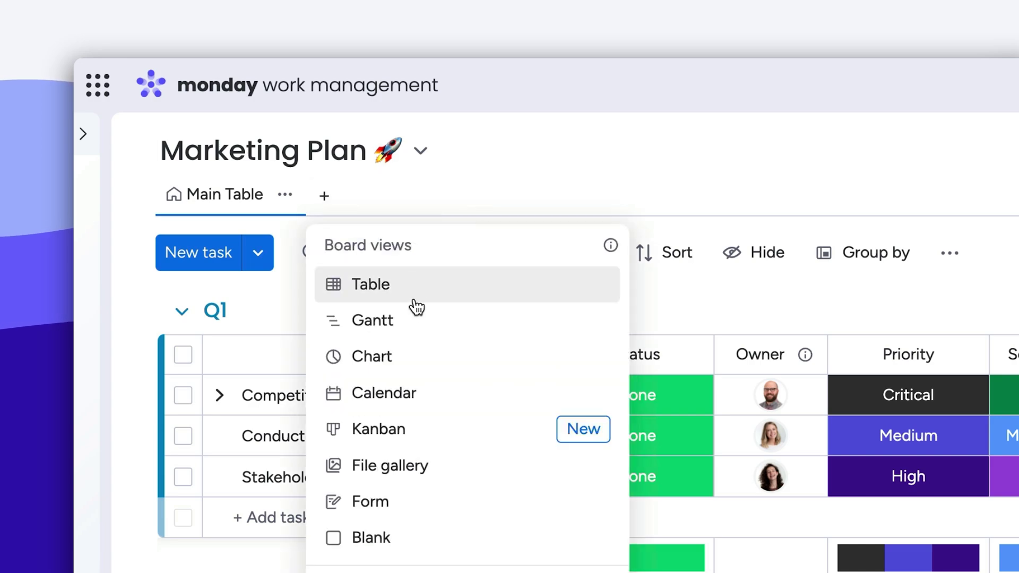
left_click(409, 320)
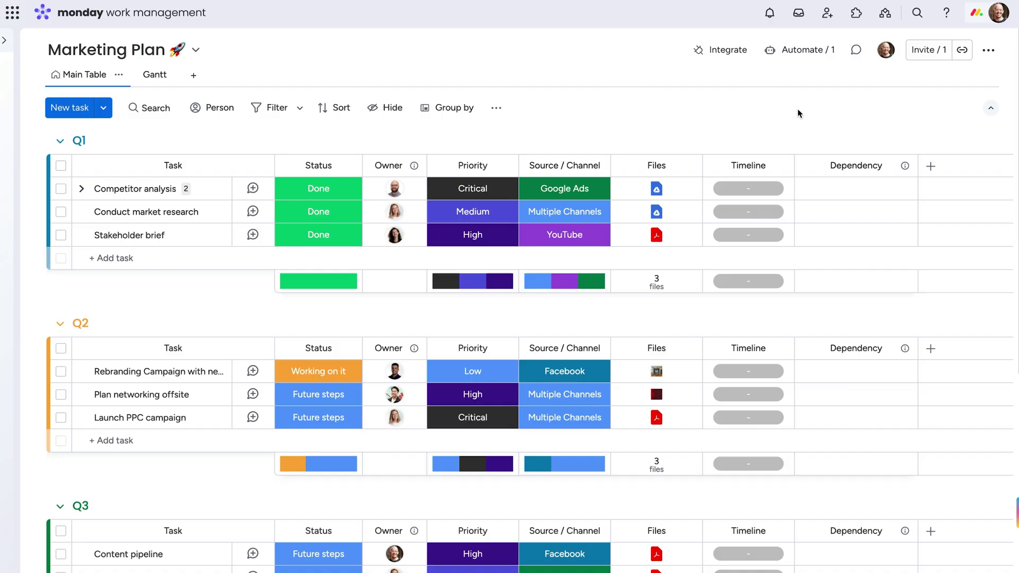
left_click(748, 188)
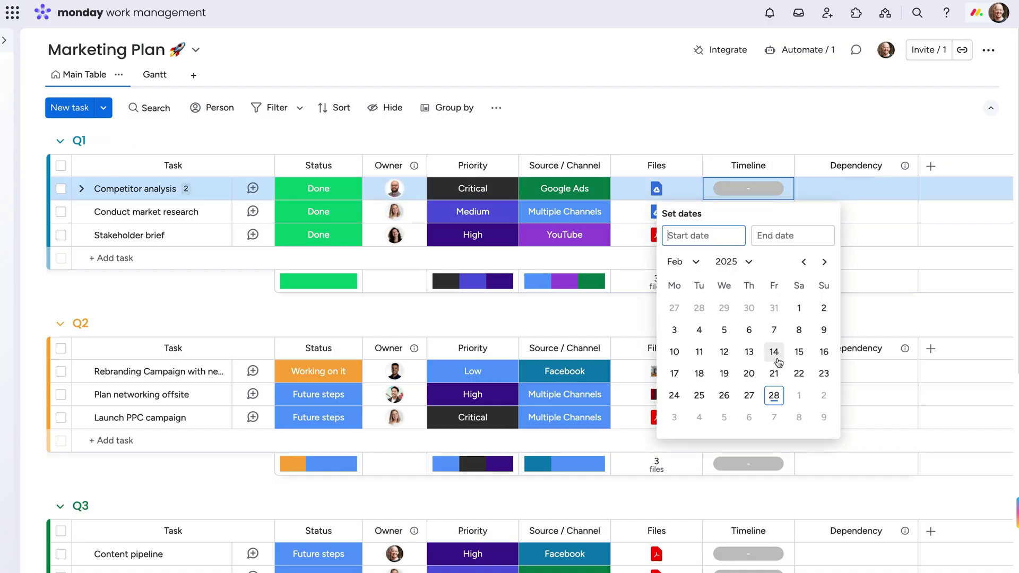
left_click(774, 417)
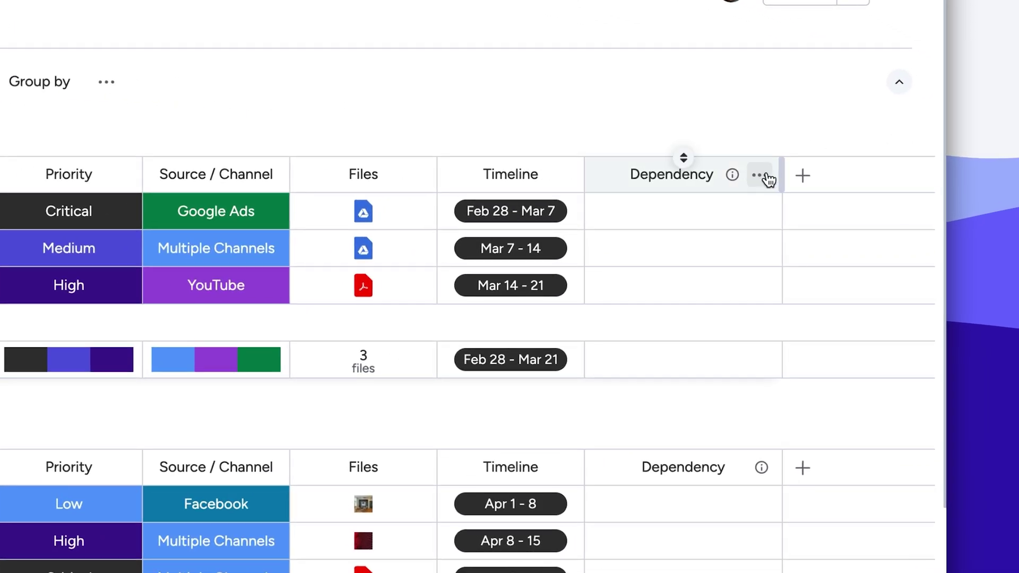
Review the Dependency column's dependency modes tied to the Timeline column.
left_click(905, 166)
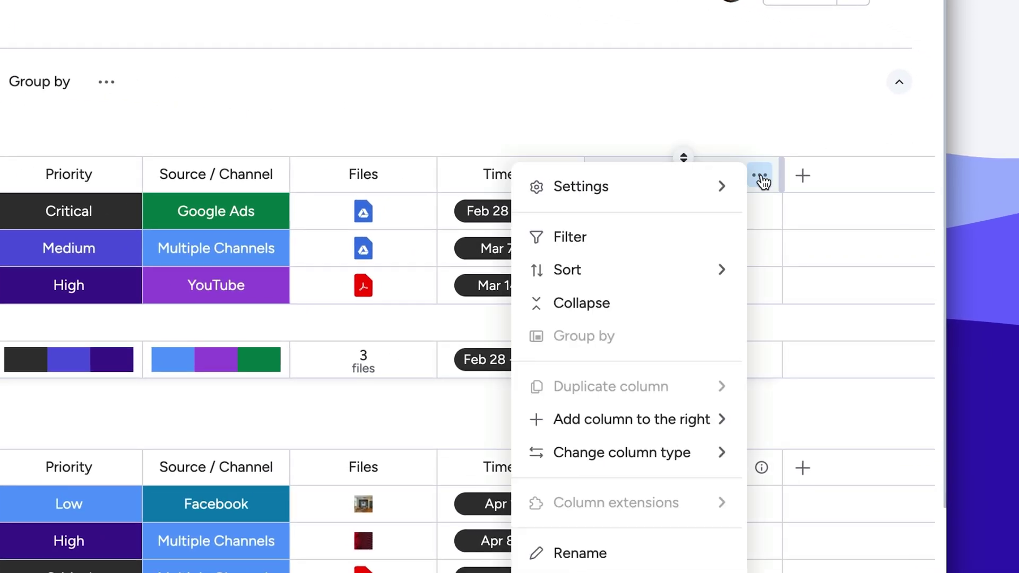
mouse_move(580, 186)
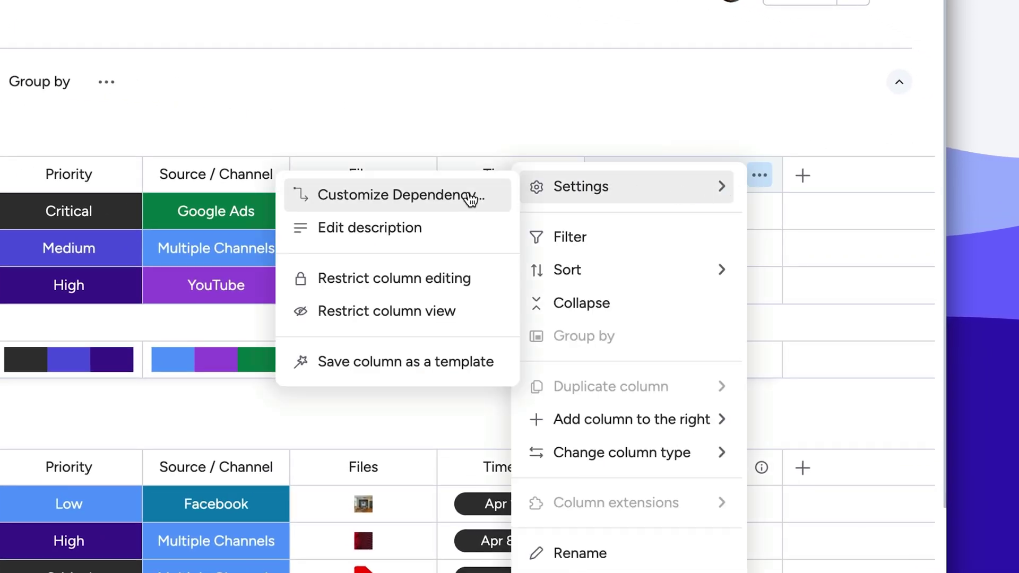
left_click(470, 197)
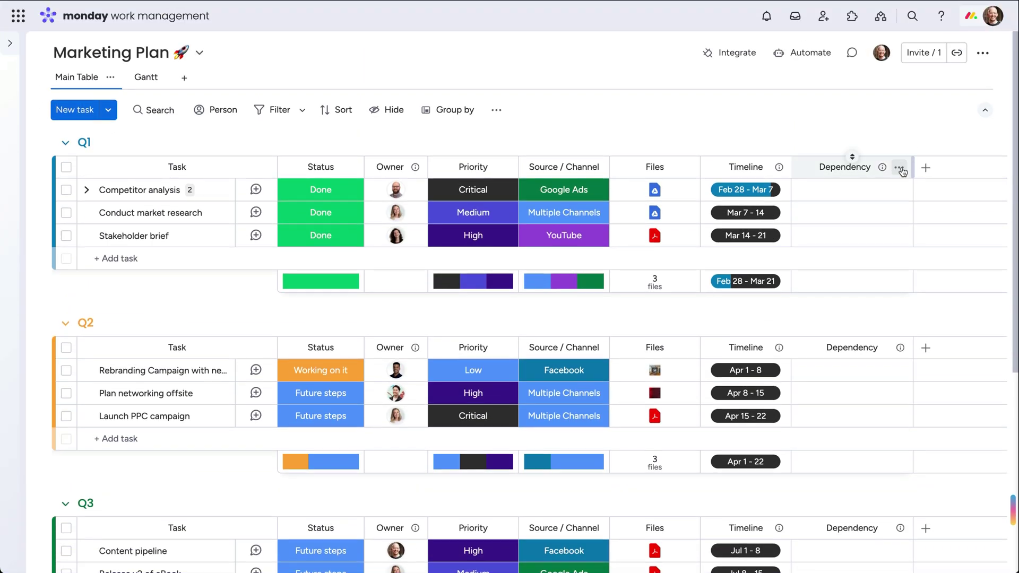
left_click(900, 169)
mouse_move(815, 174)
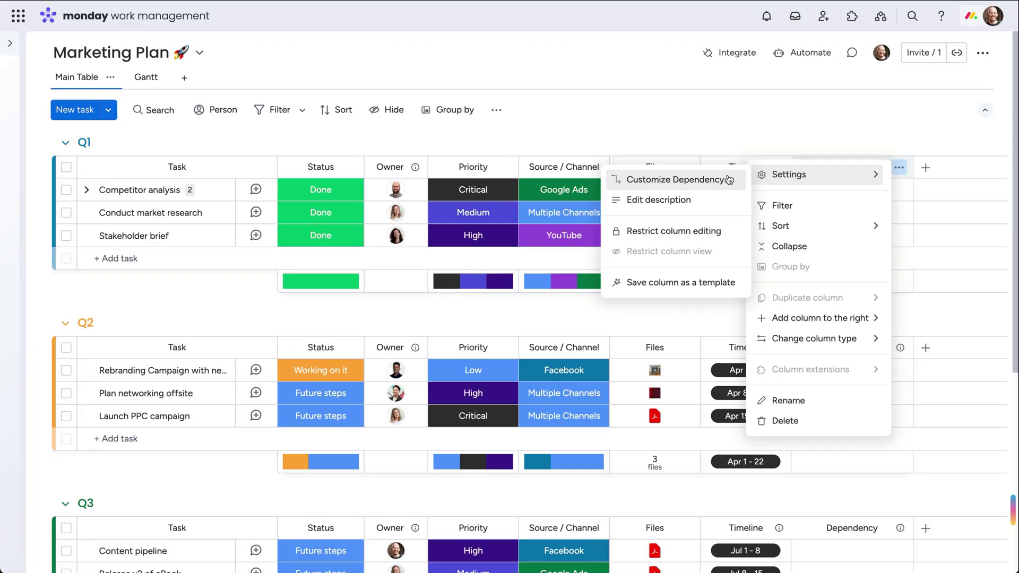
left_click(729, 179)
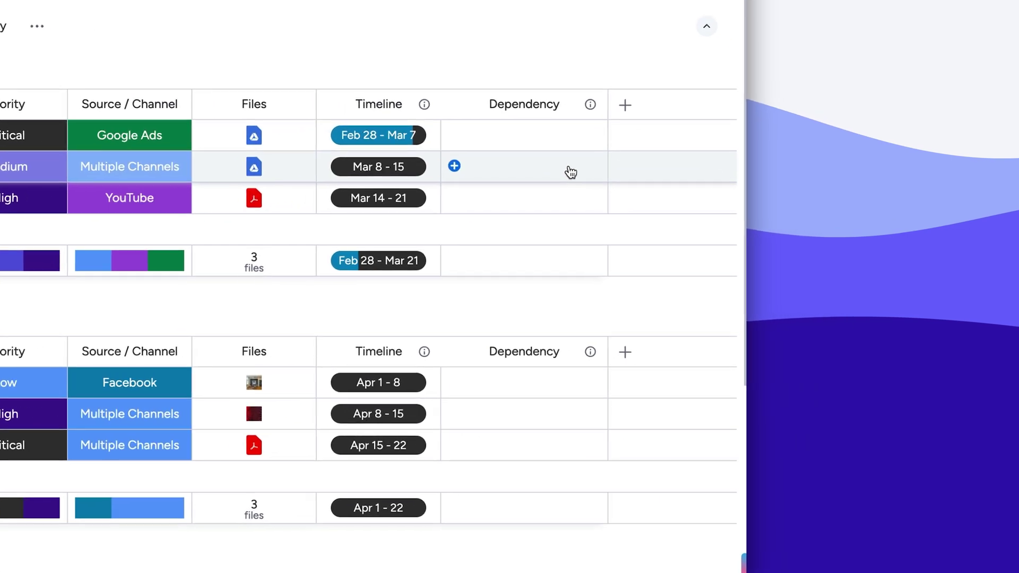
Set Conduct market research's dependency to Competitor analysis, Finish-To-Start, with 2 lag days.
left_click(854, 221)
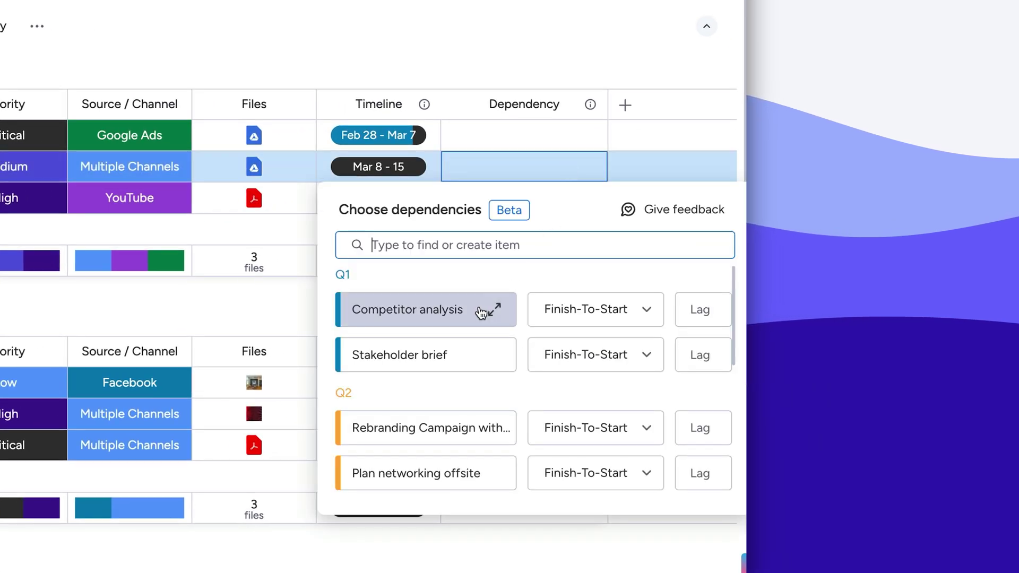
left_click(483, 310)
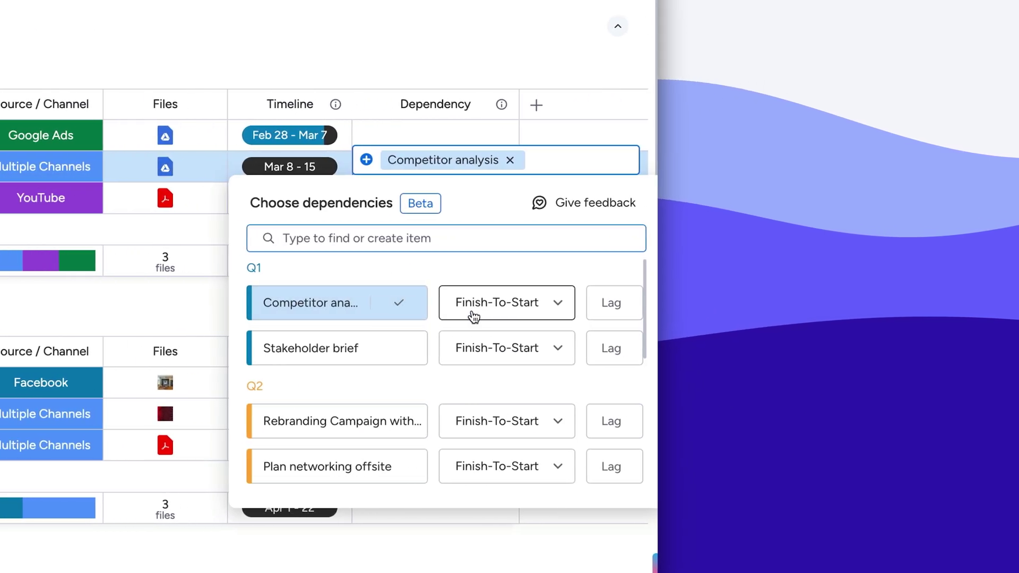
left_click(473, 317)
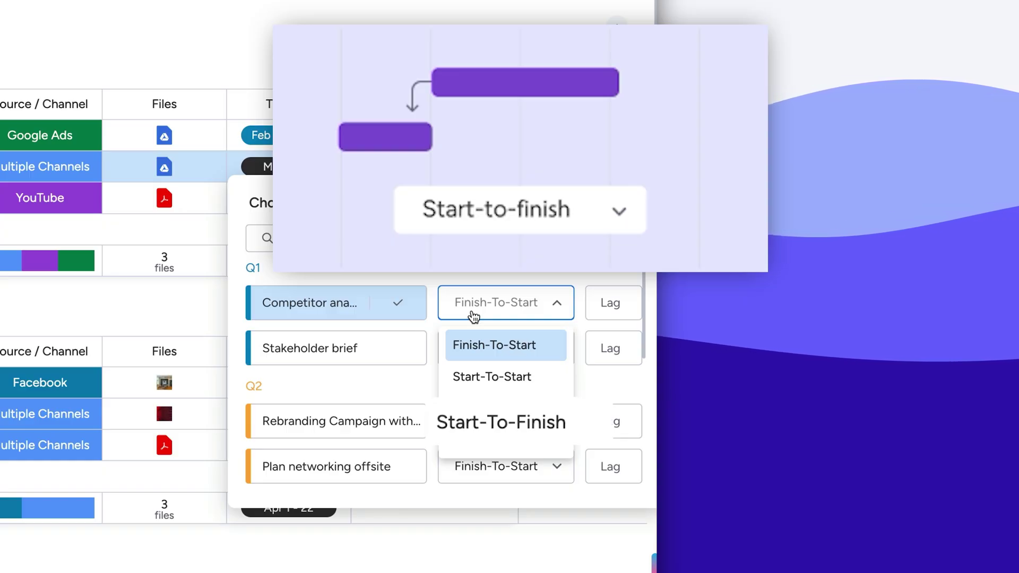
left_click(479, 346)
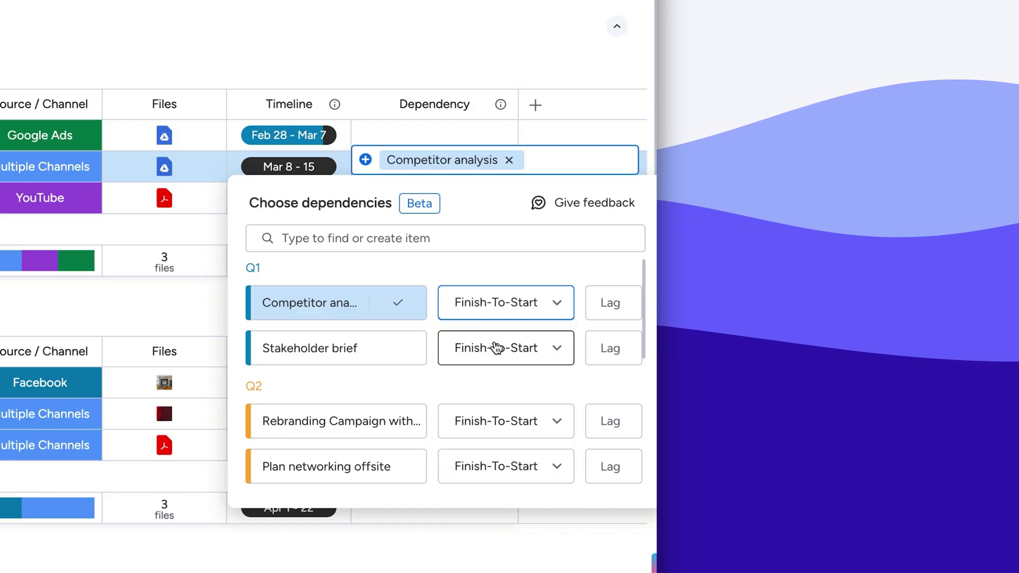
left_click(593, 312)
type("2")
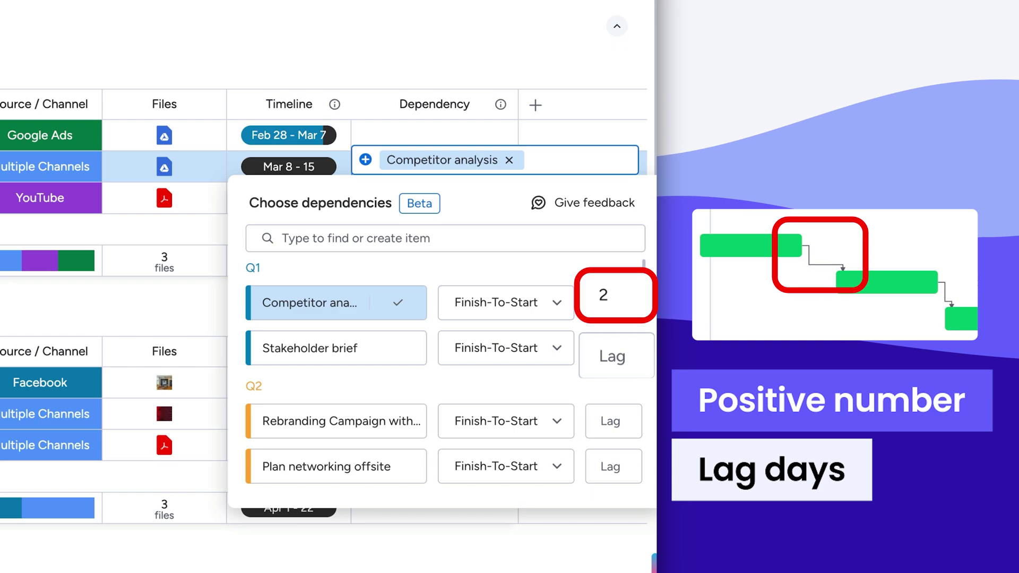
type("-")
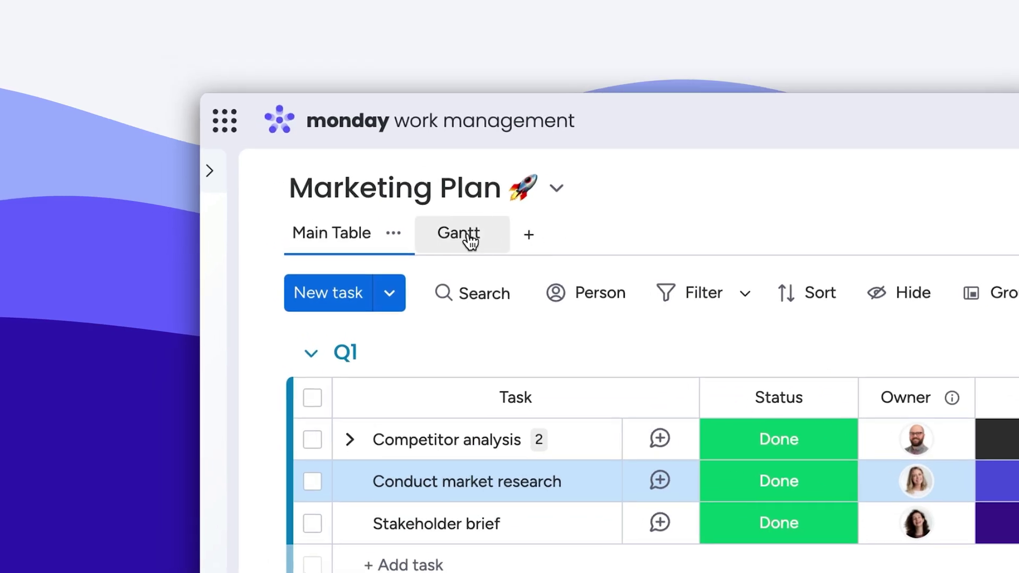
On the Gantt, move Competitor analysis to Mar 1 – 8, updating lag, and push Stakeholder brief a week later.
left_click(469, 236)
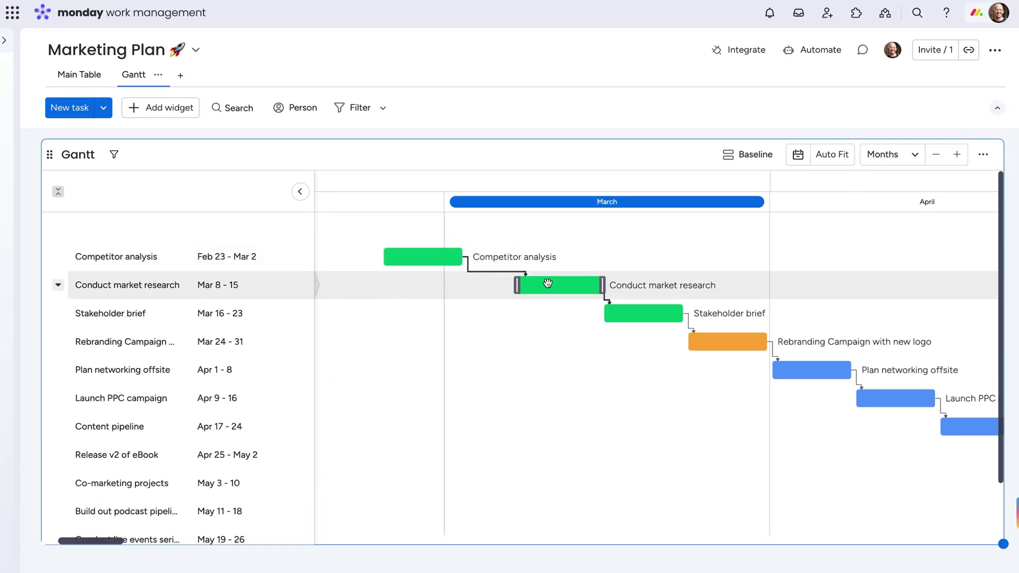
mouse_move(550, 285)
left_mouse_down()
mouse_move(505, 283)
mouse_move(574, 283)
left_mouse_up()
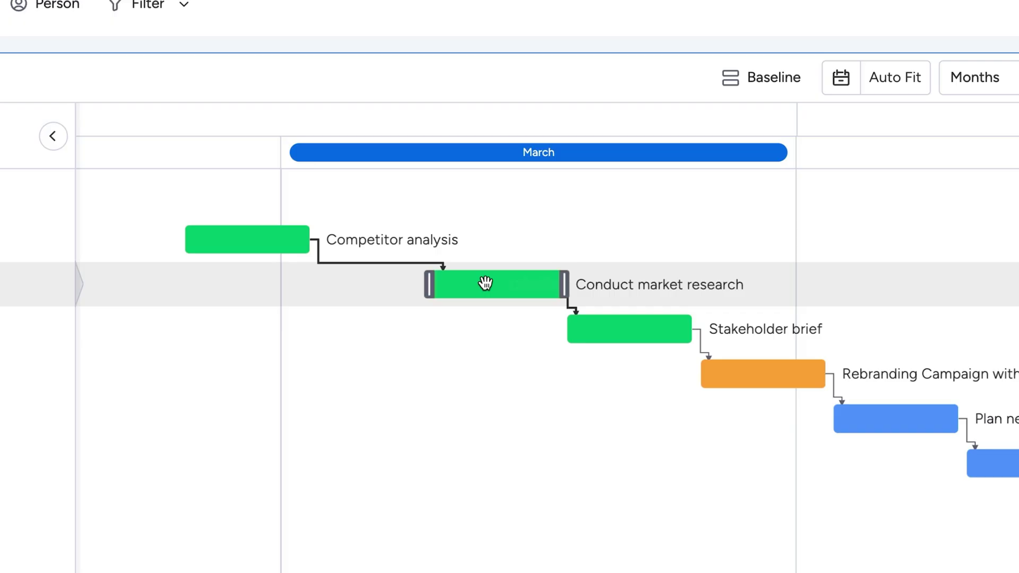
left_click_drag(272, 246, 432, 248)
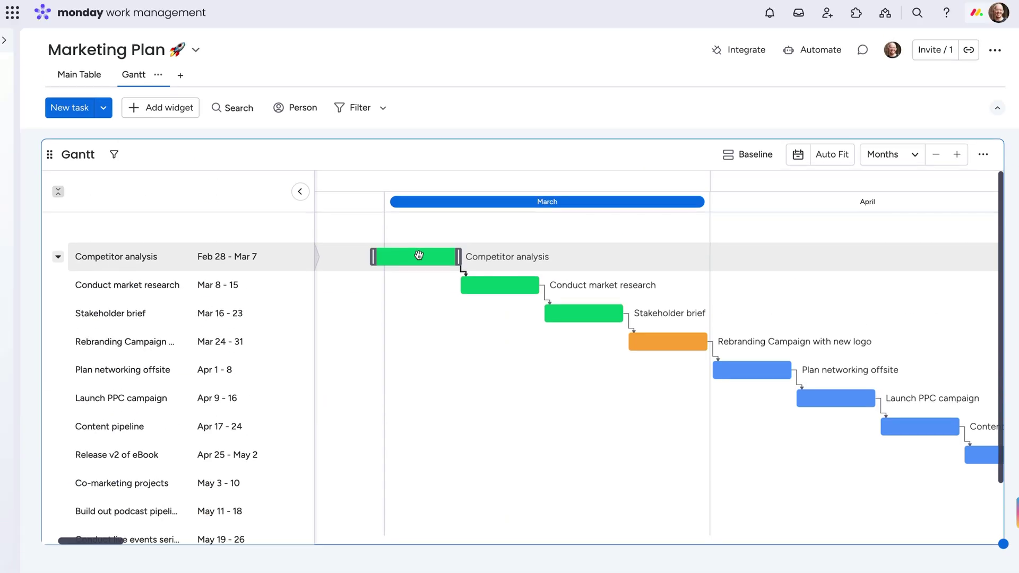
mouse_move(419, 256)
left_mouse_down()
mouse_move(462, 256)
mouse_move(428, 257)
left_mouse_up()
left_click_drag(507, 284, 455, 284)
left_click(506, 440)
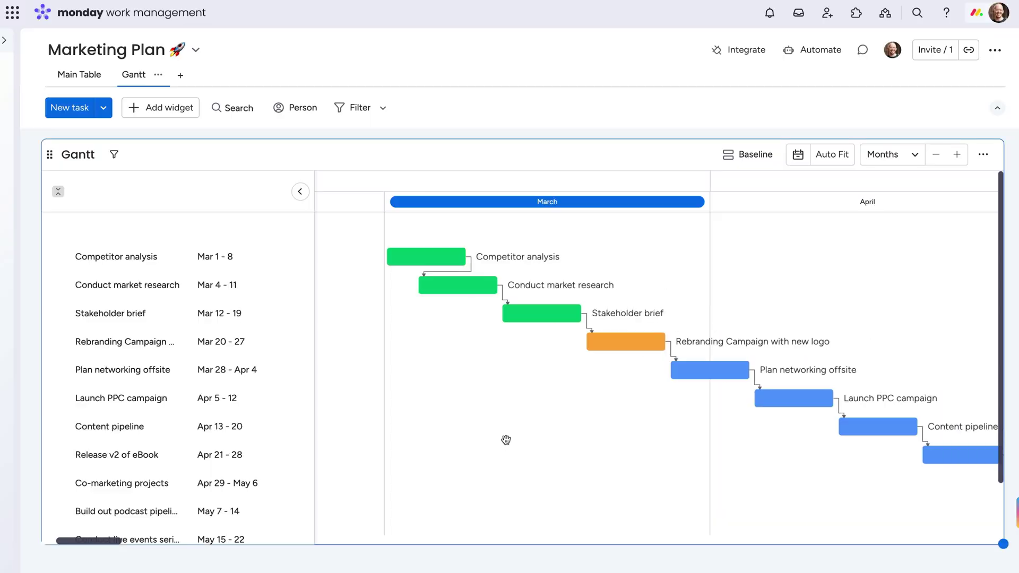
left_click_drag(545, 314, 609, 319)
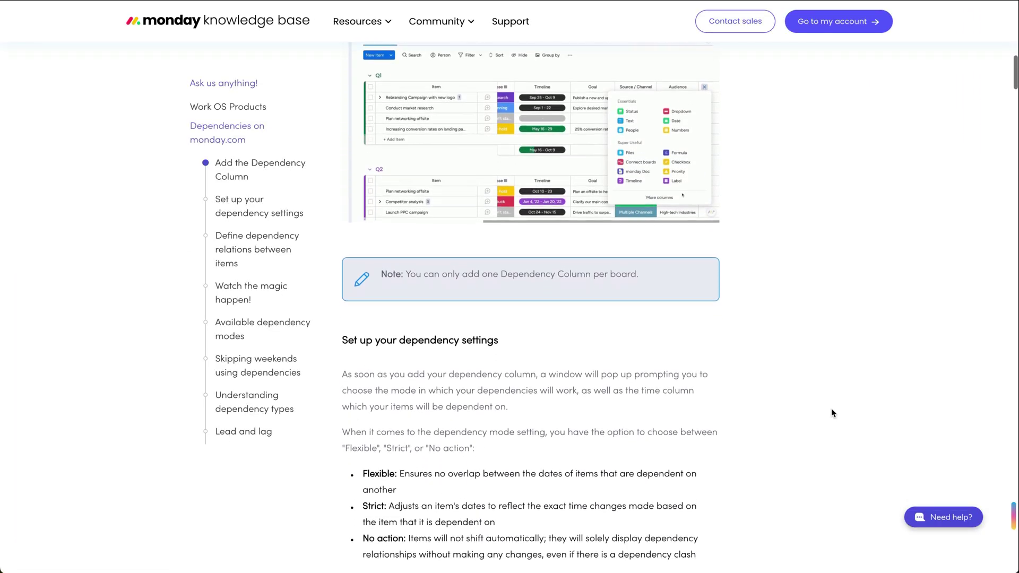
Scroll the Dependencies article to the section on Flexible, Strict and No action modes.
scroll(832, 412, "down", 5)
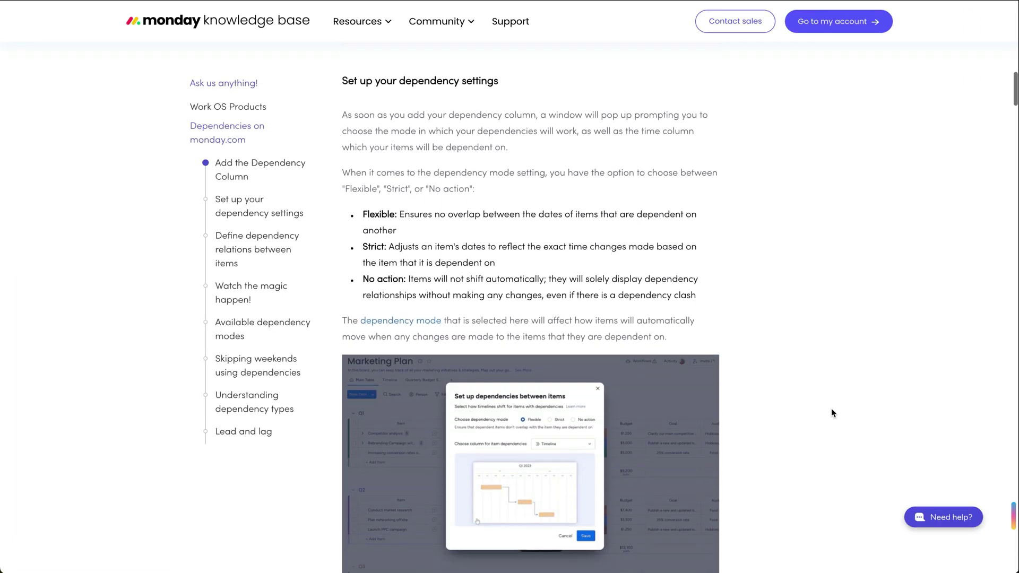
scroll(832, 413, "down", 3)
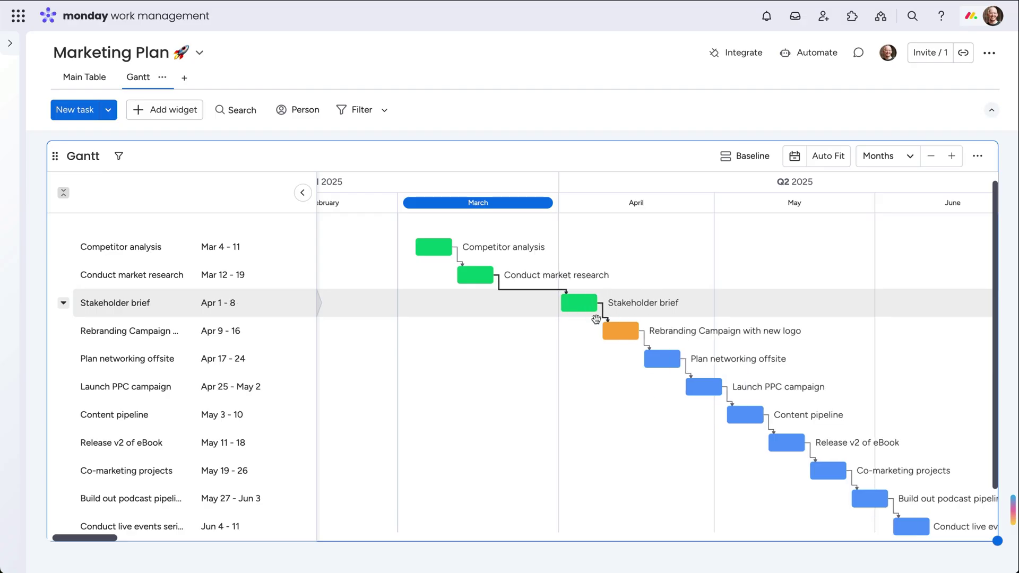
Drag the orange Rebranding Campaign bar to Apr 14 – 21 on the Gantt.
left_click_drag(610, 331, 638, 332)
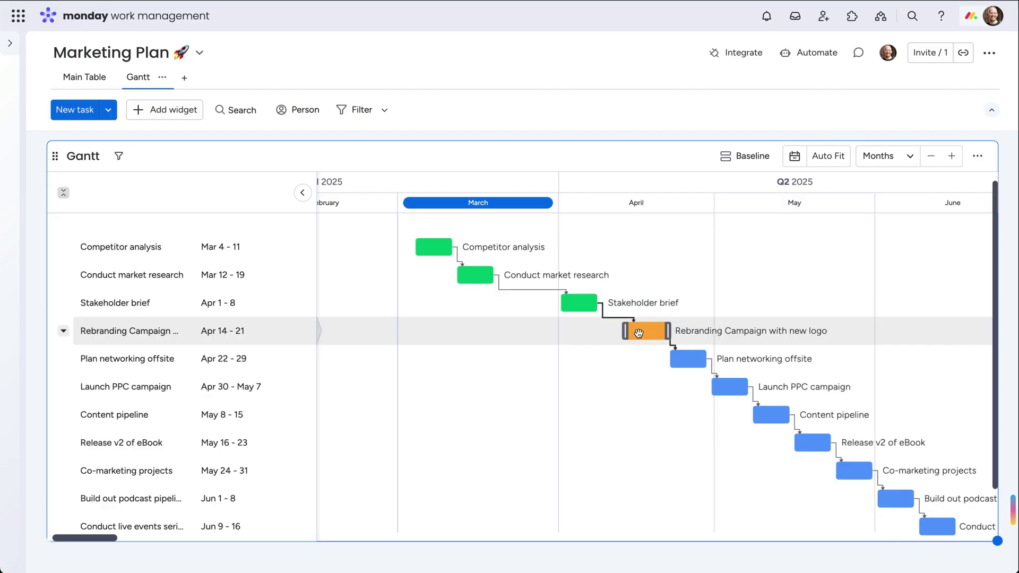